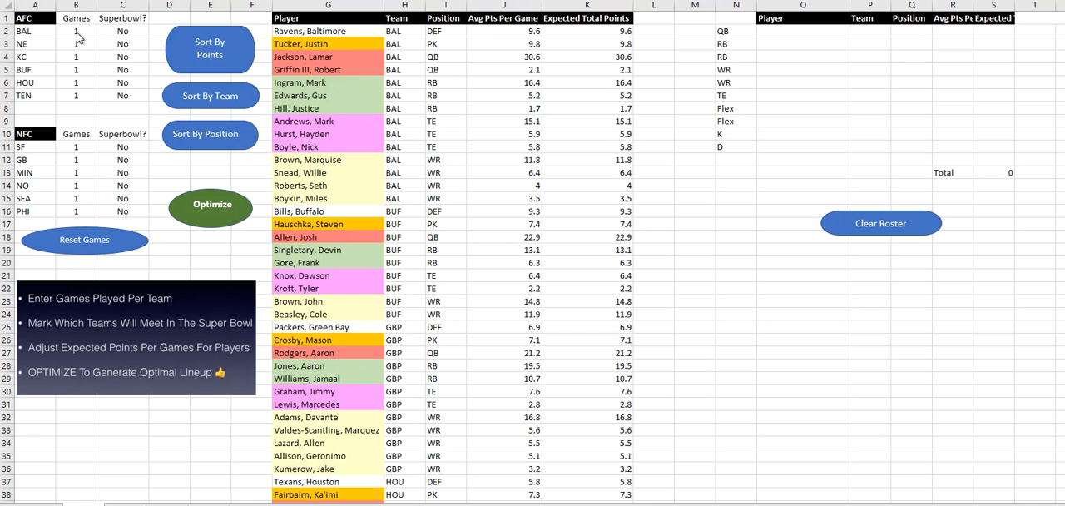
Step: Enter the AFC games played: 2 for BAL, 2 for NE, 3 for KC and 2 for BUF
click(81, 34)
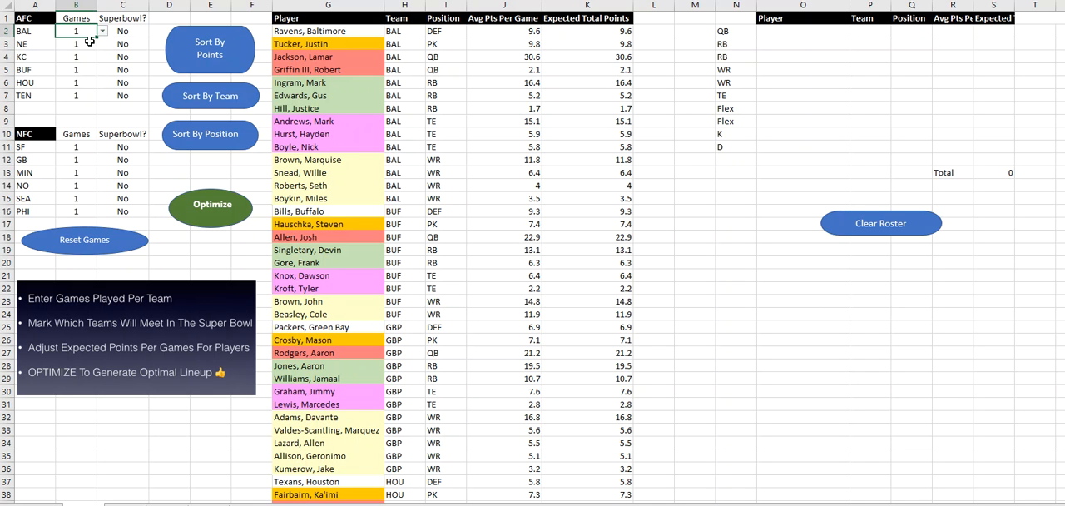
text(2)
key(Return)
text(2)
key(Return)
key(BackSpace)
text(3)
key(Return)
text(2)
key(Return)
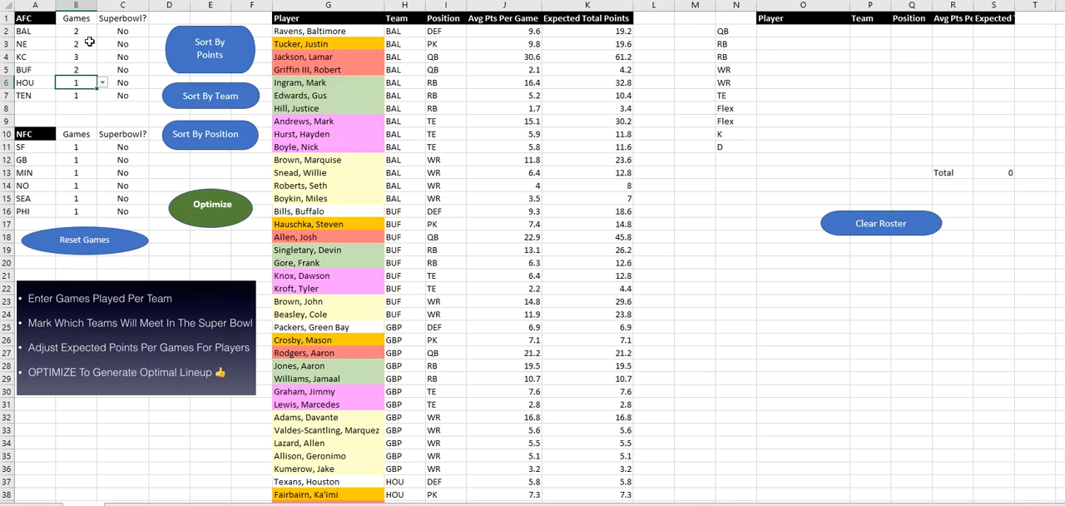
Step: Enter the NFC games played: 2 for SF, 4 for NO and 2 for PHI
key(Down)
key(Down)
key(Down)
key(Down)
key(Down)
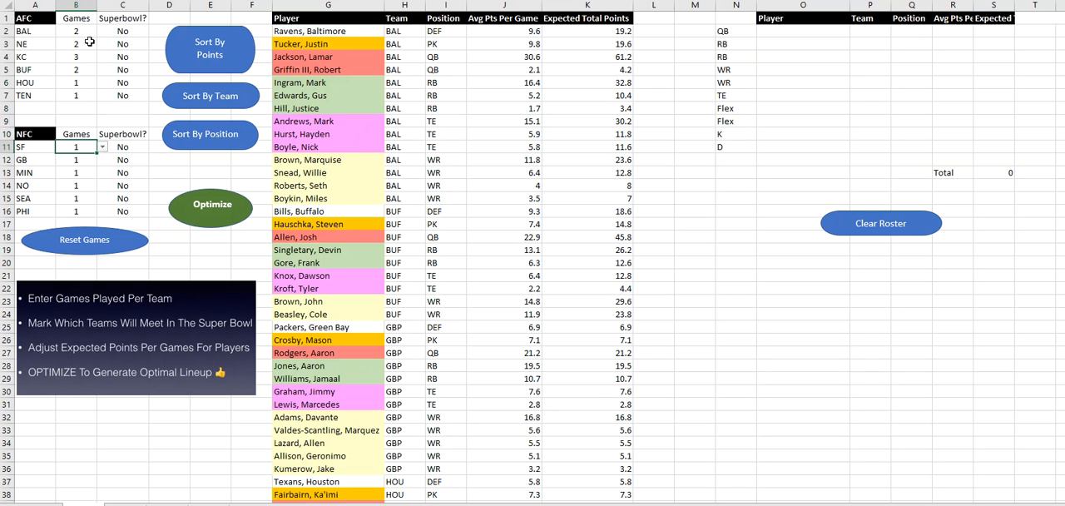
key(Return)
key(Down)
key(Down)
text(4)
key(Return)
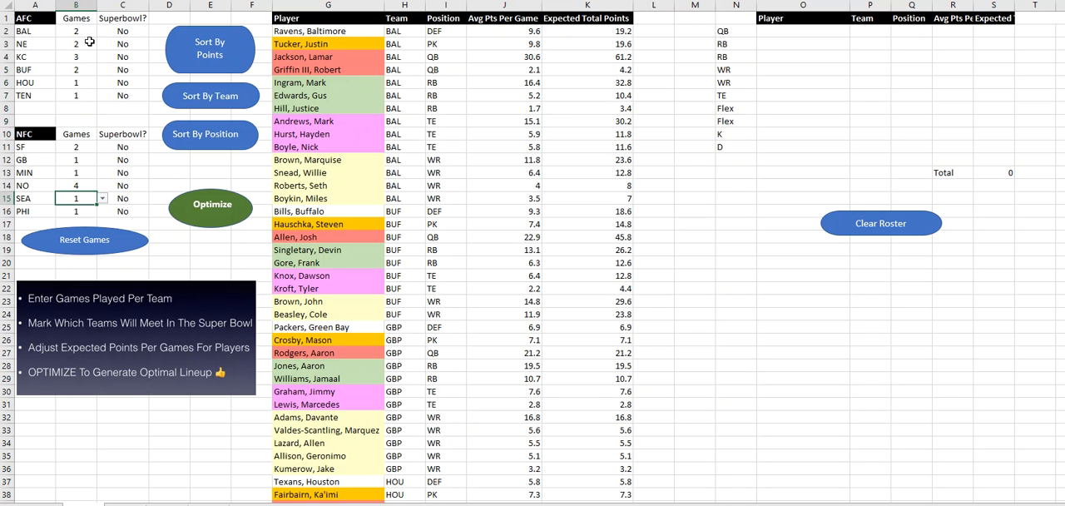
key(Down)
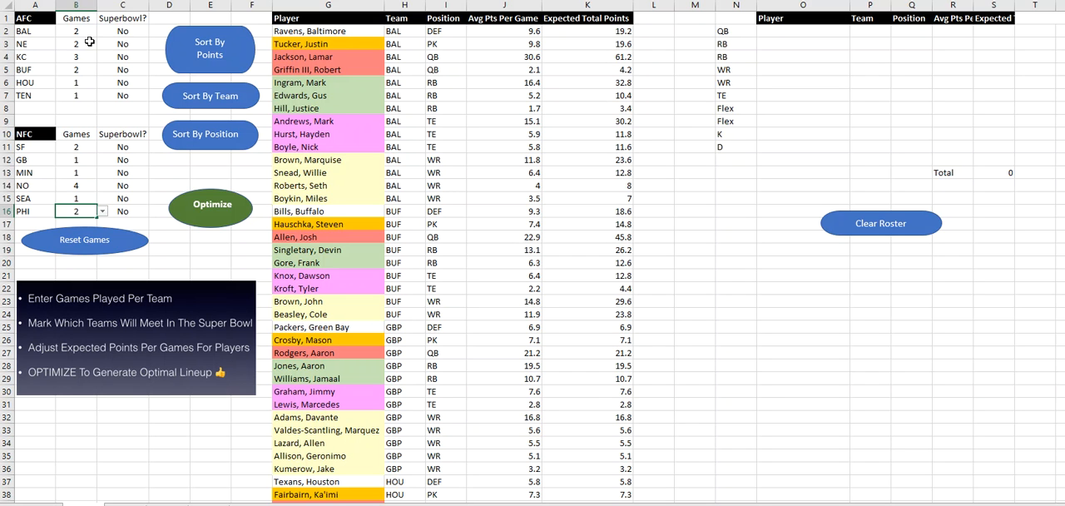
key(Up)
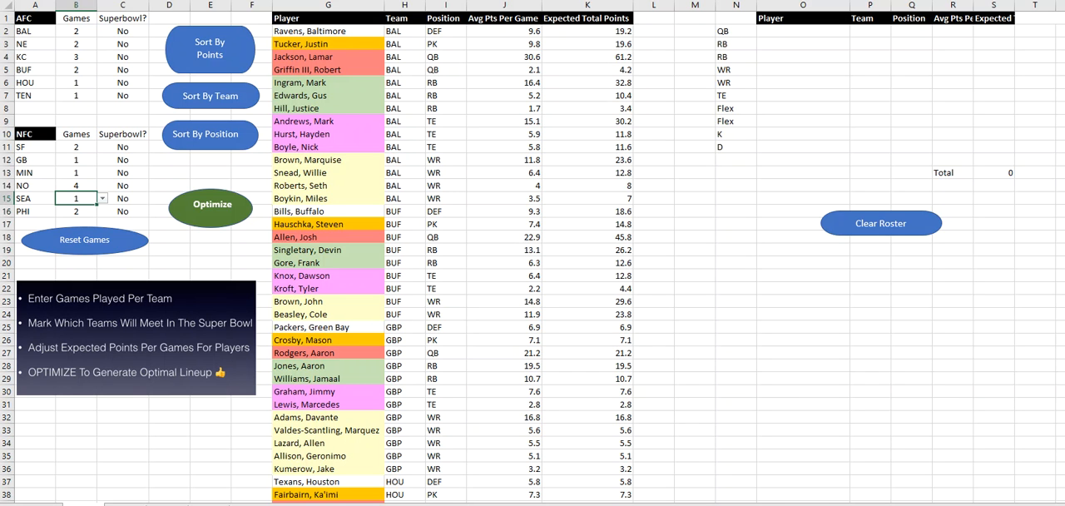
Step: Mark KC and NO as the Super Bowl teams by setting their Superbowl values to Yes
click(130, 55)
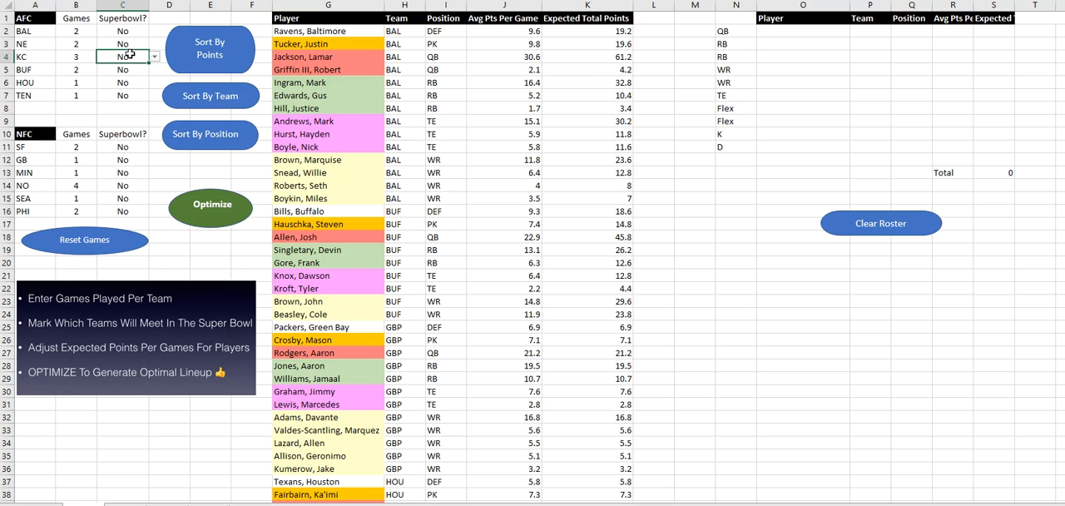
click(155, 57)
click(136, 70)
click(123, 184)
click(154, 185)
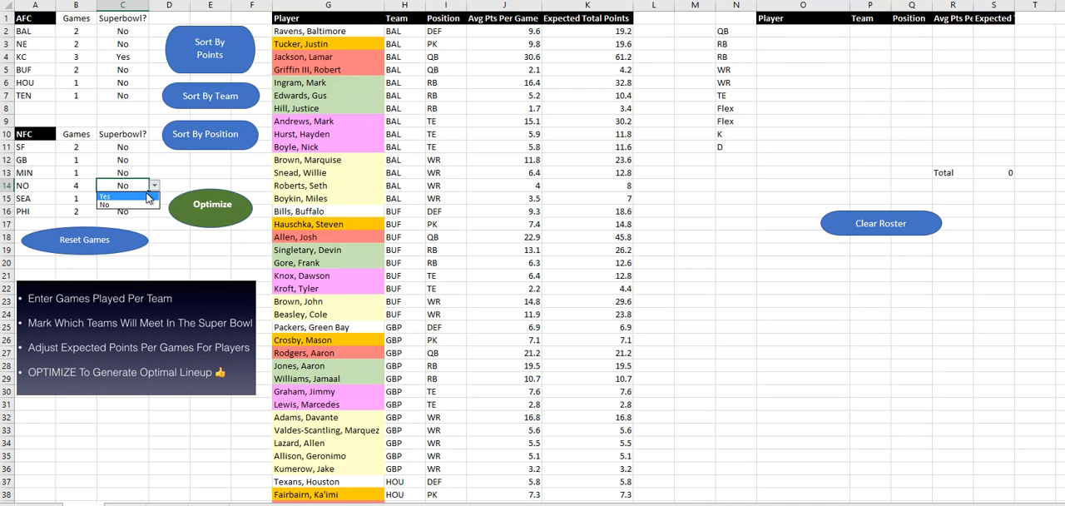
click(134, 198)
Step: Optimize the lineup and review the generated roster, including its TE row
click(206, 205)
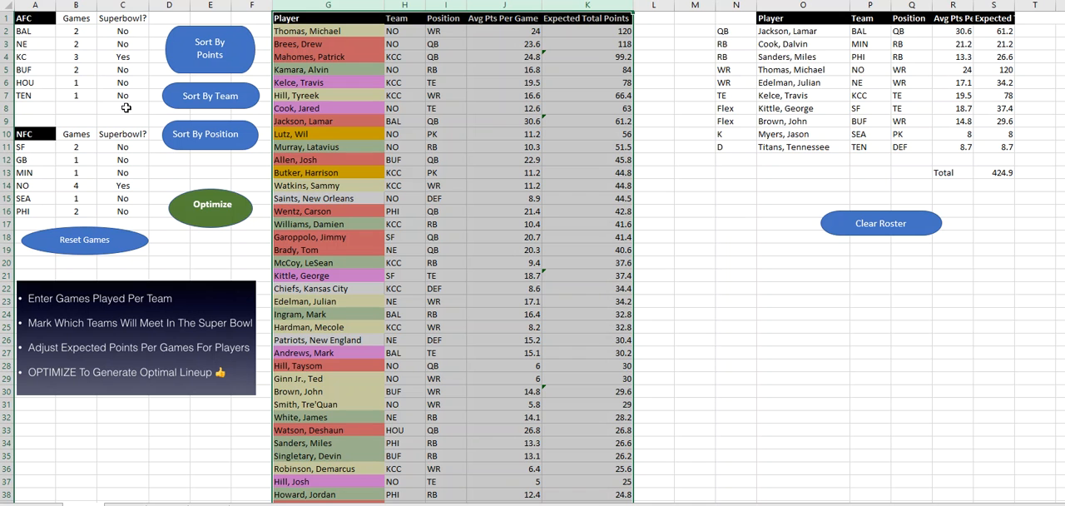
click(727, 239)
scroll(670, 227, down, 4)
scroll(664, 225, up, 4)
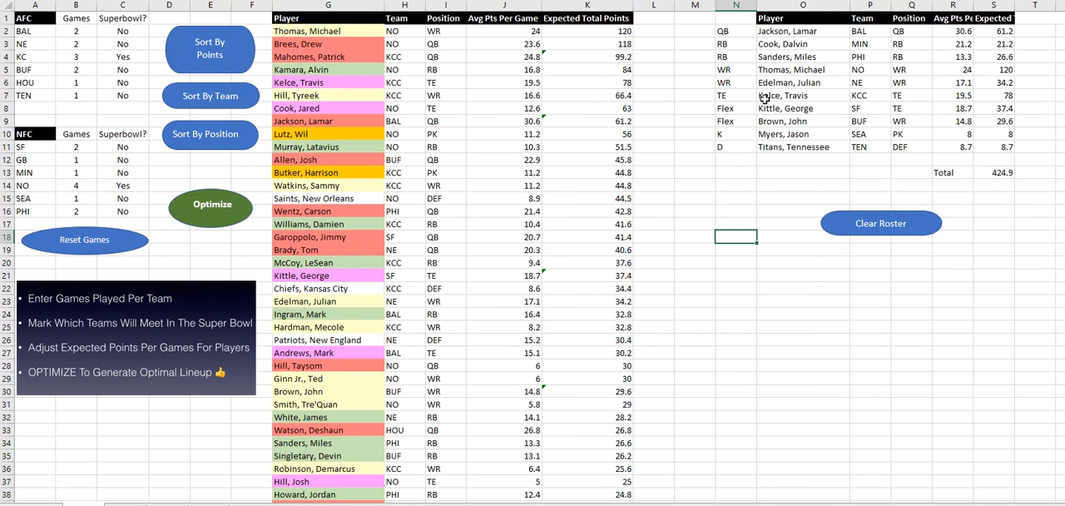
drag(736, 96, 1003, 96)
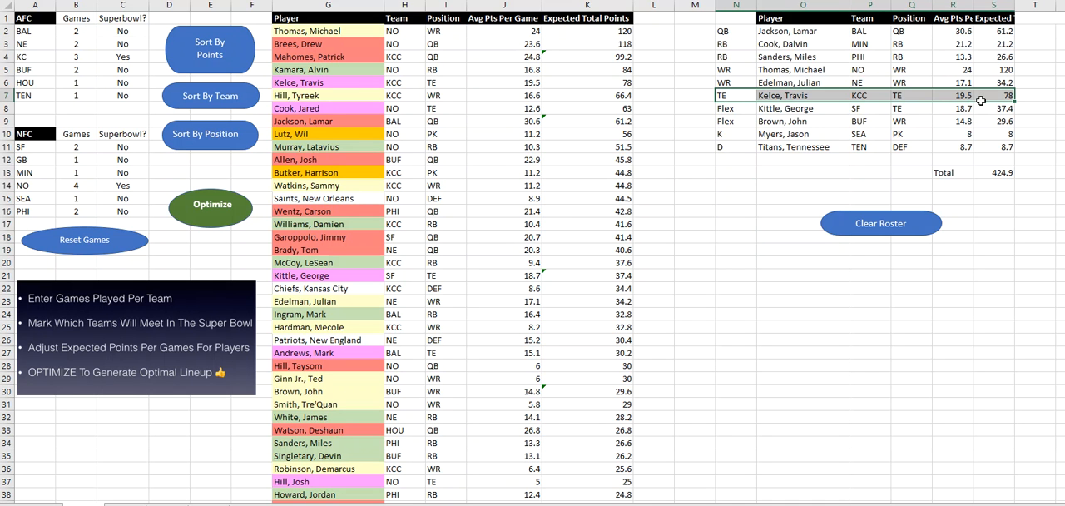
click(703, 236)
scroll(468, 150, down, 1)
scroll(333, 146, up, 1)
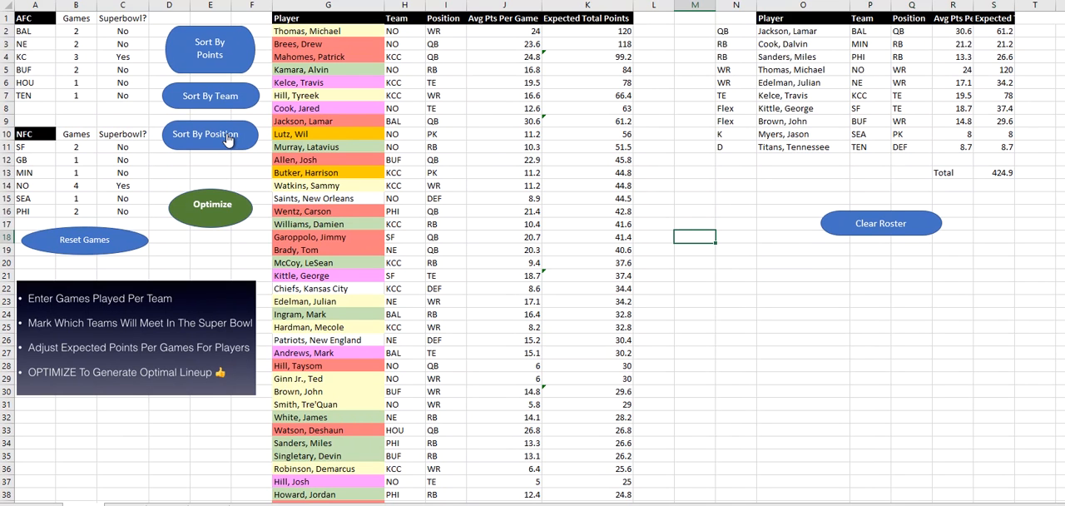
Step: Sort the players by team and set the average points per game to 14 for Travis Kelce and 18 for Damien Williams
click(227, 106)
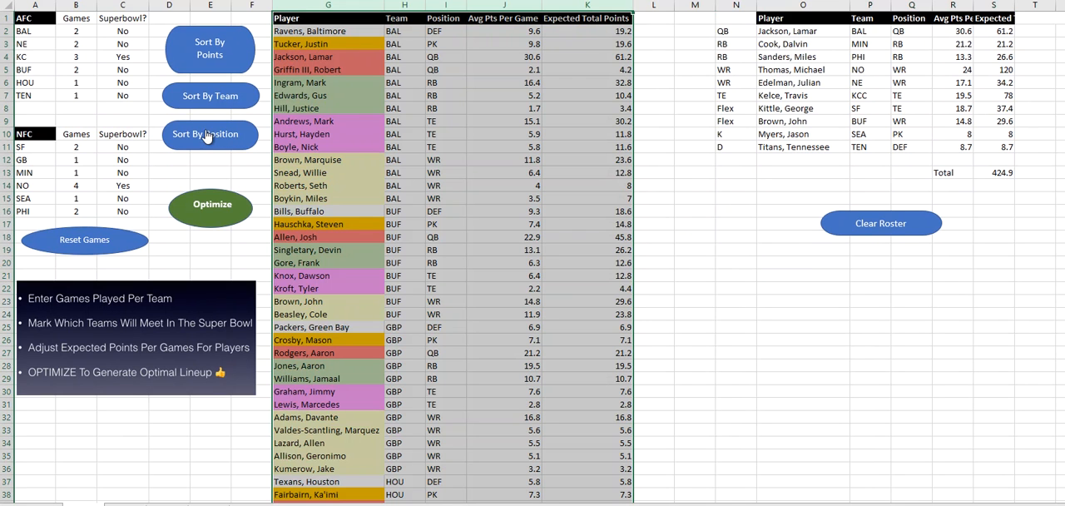
scroll(559, 183, down, 13)
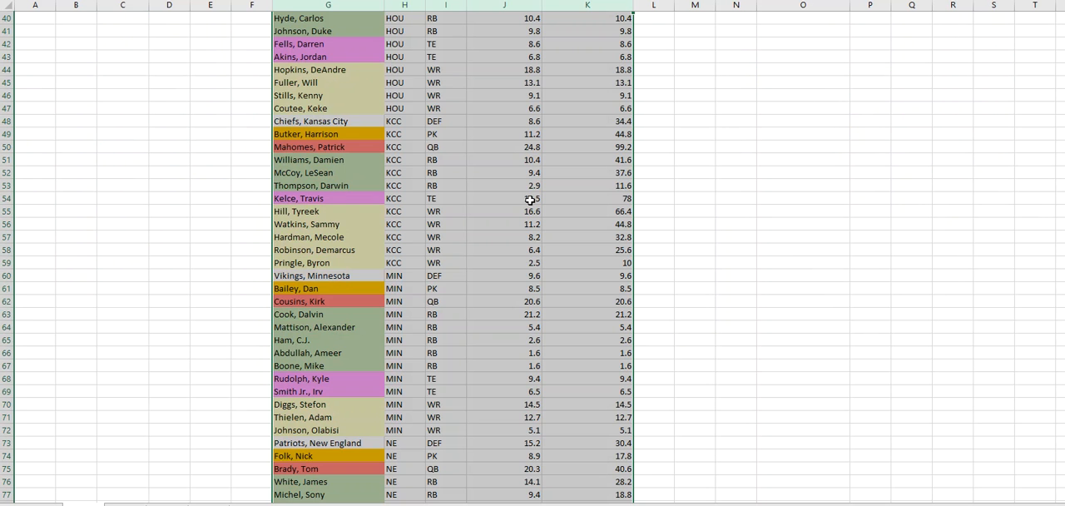
click(531, 200)
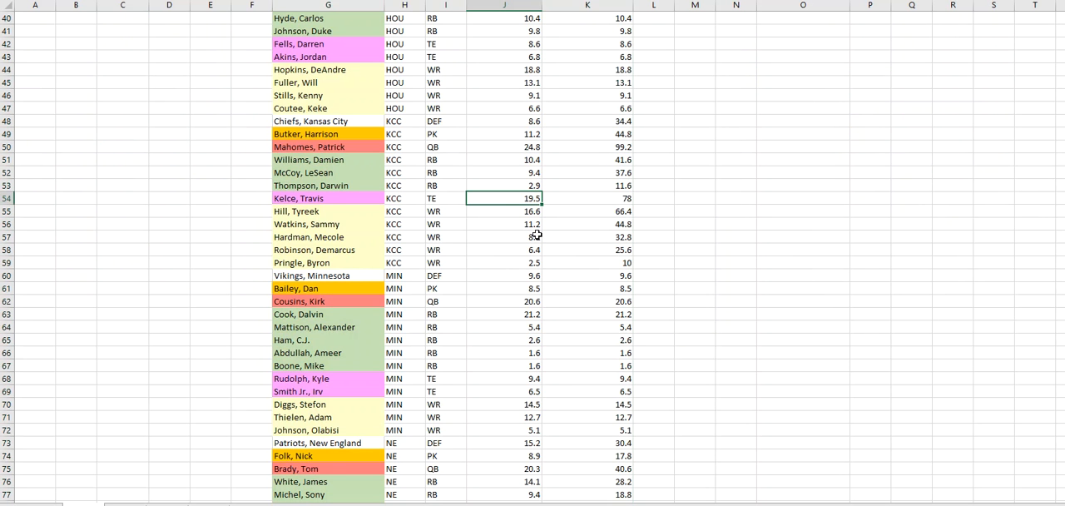
text(14)
click(522, 158)
text(18)
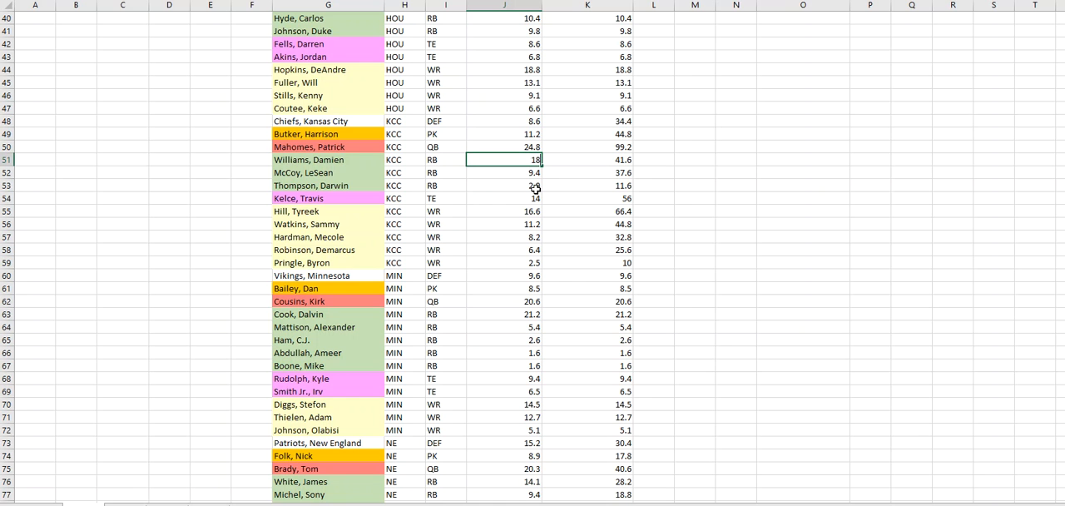
click(716, 186)
Step: Optimize the lineup again with the adjusted player averages and check Damien Williams's RB row in the roster
scroll(717, 190, up, 6)
scroll(717, 191, up, 7)
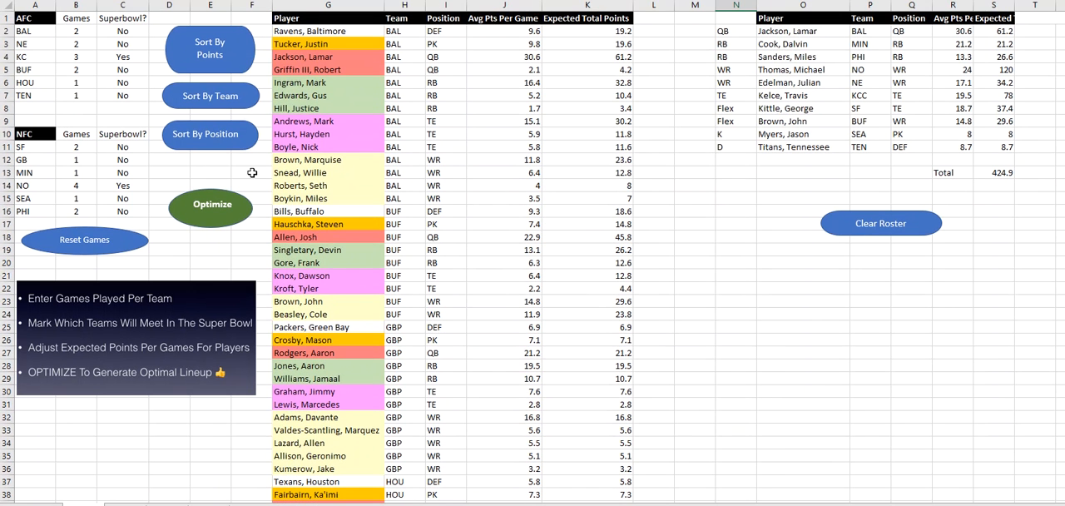
click(235, 203)
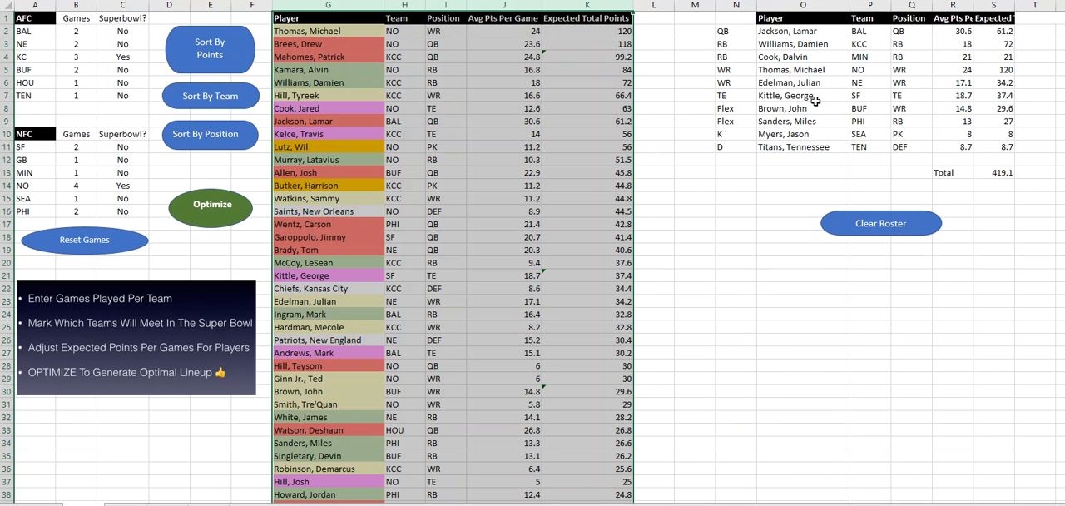
click(736, 42)
drag(736, 41, 1007, 48)
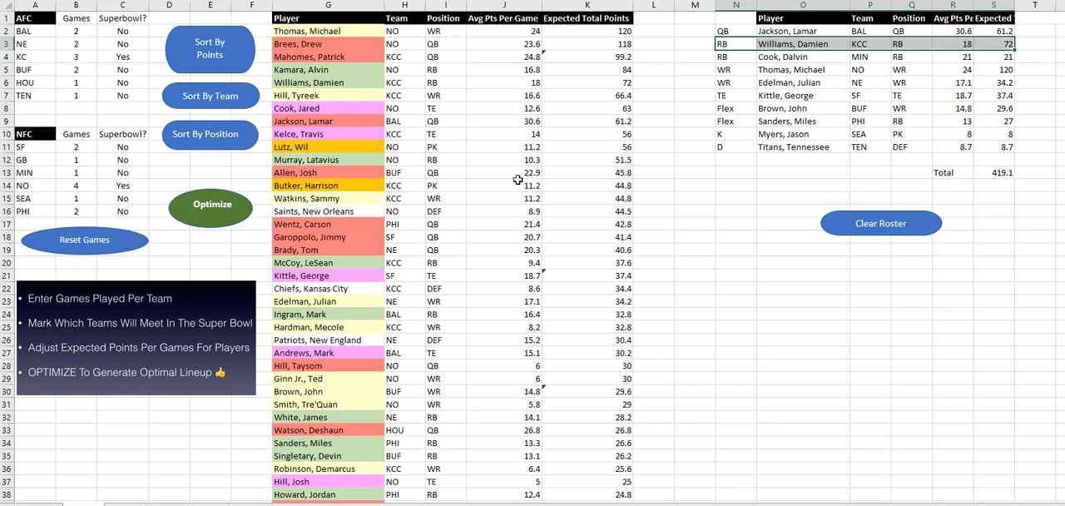
Step: Reset the games and enter new AFC games played: BAL 3, NE 2, KC 2 and HOU 2
click(98, 241)
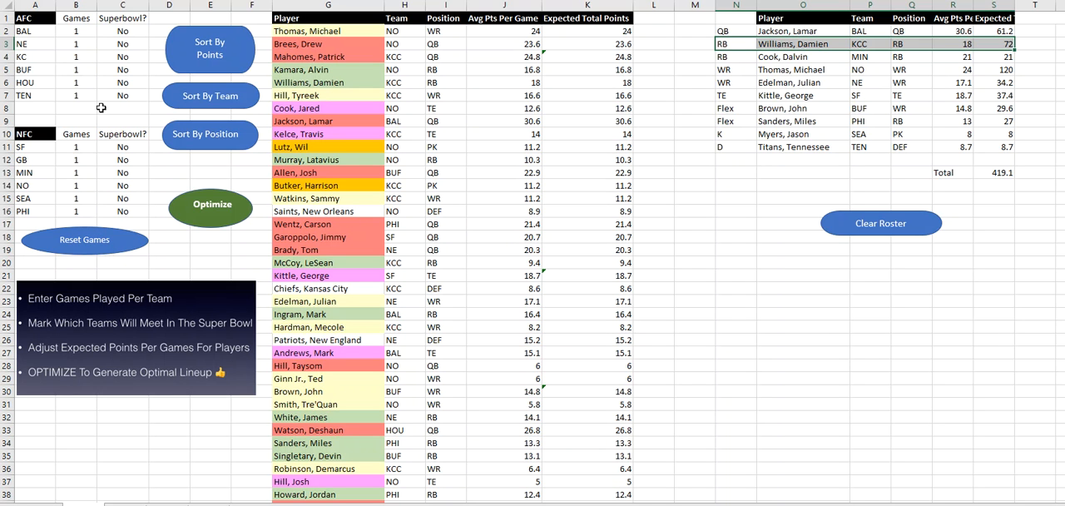
click(83, 31)
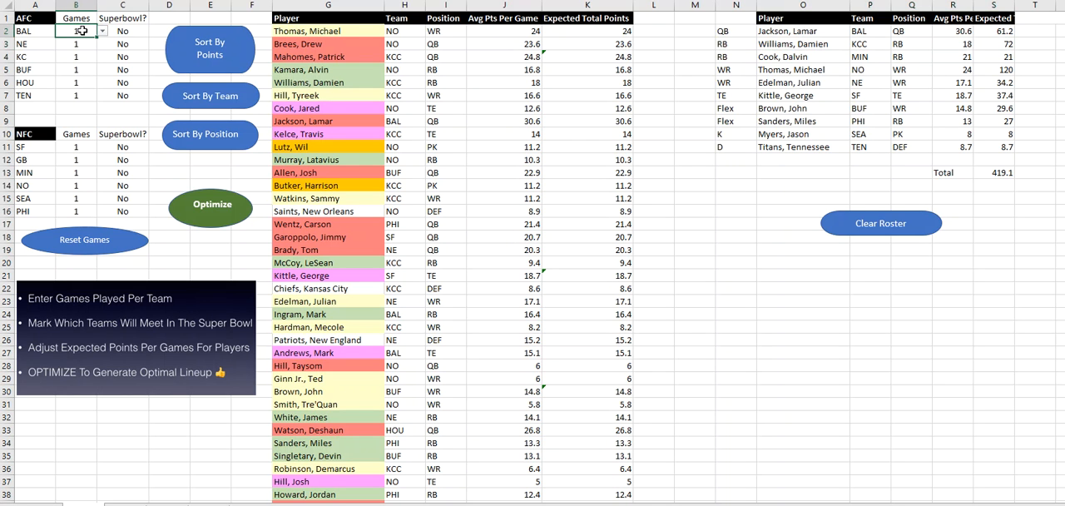
text(3)
key(Return)
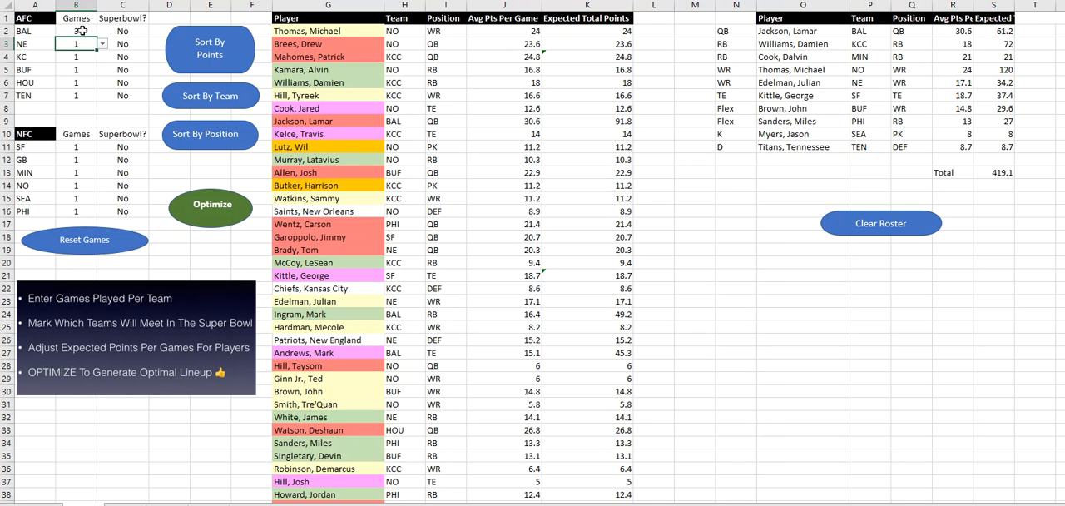
text(2)
key(Return)
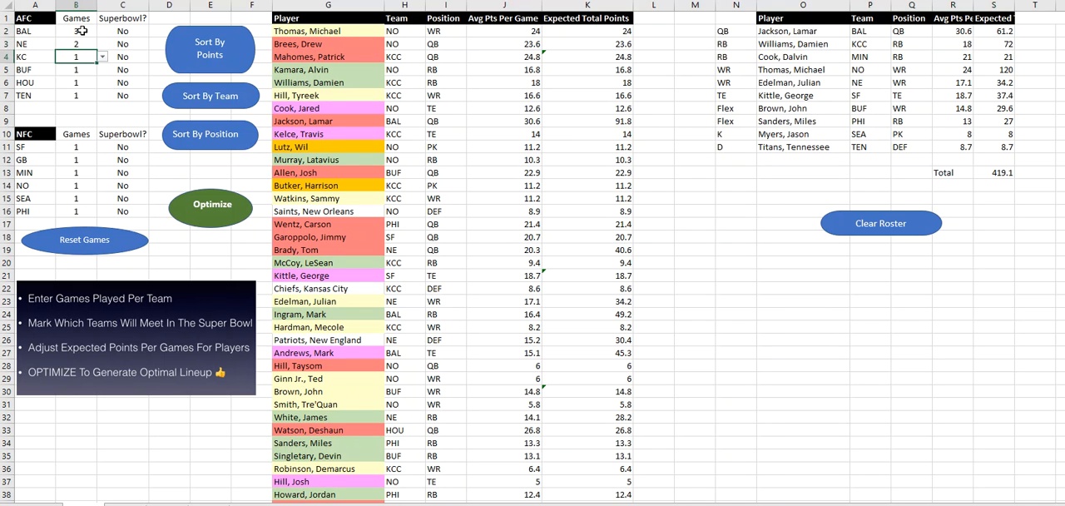
text(2)
key(Return)
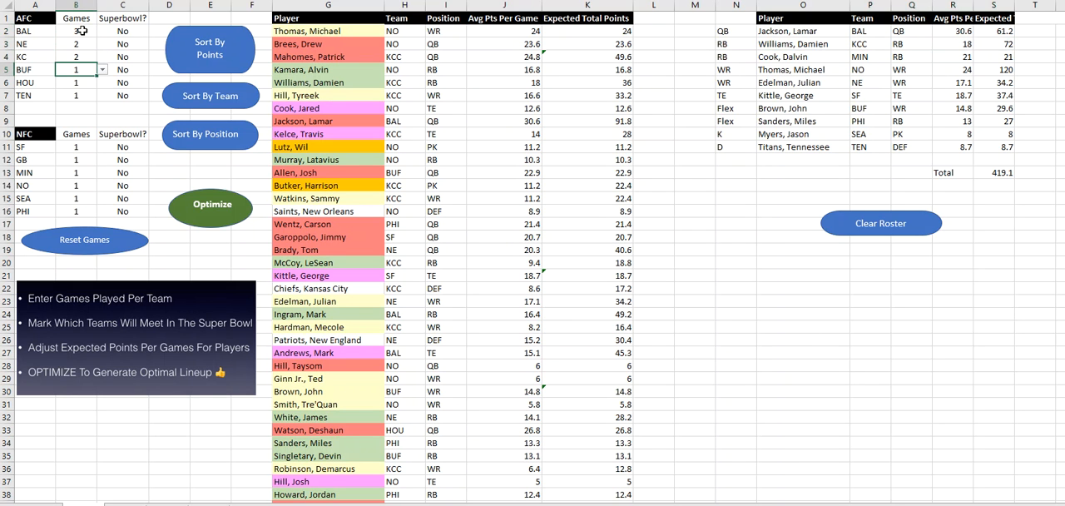
key(Return)
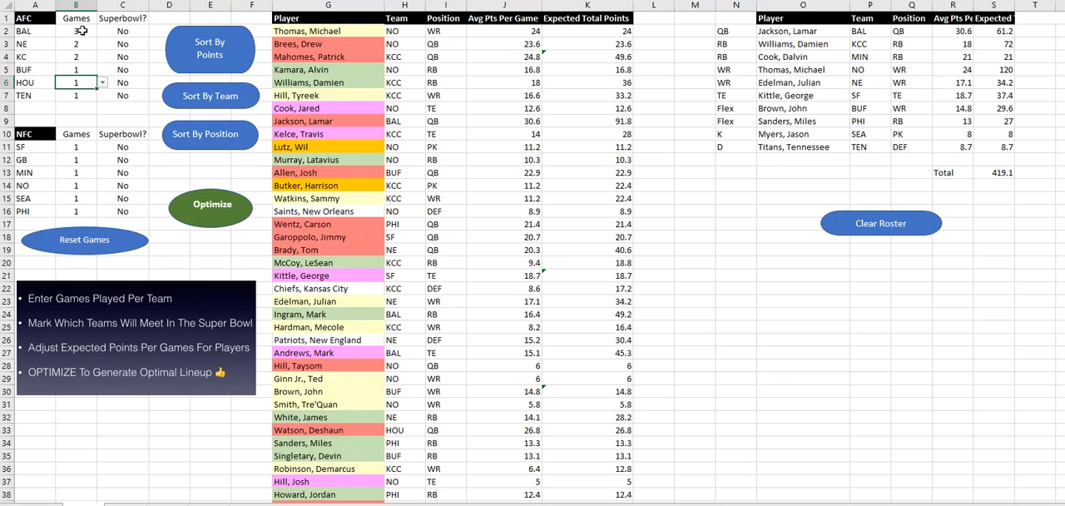
text(2)
key(Return)
key(Return)
key(Return)
key(Return)
key(Return)
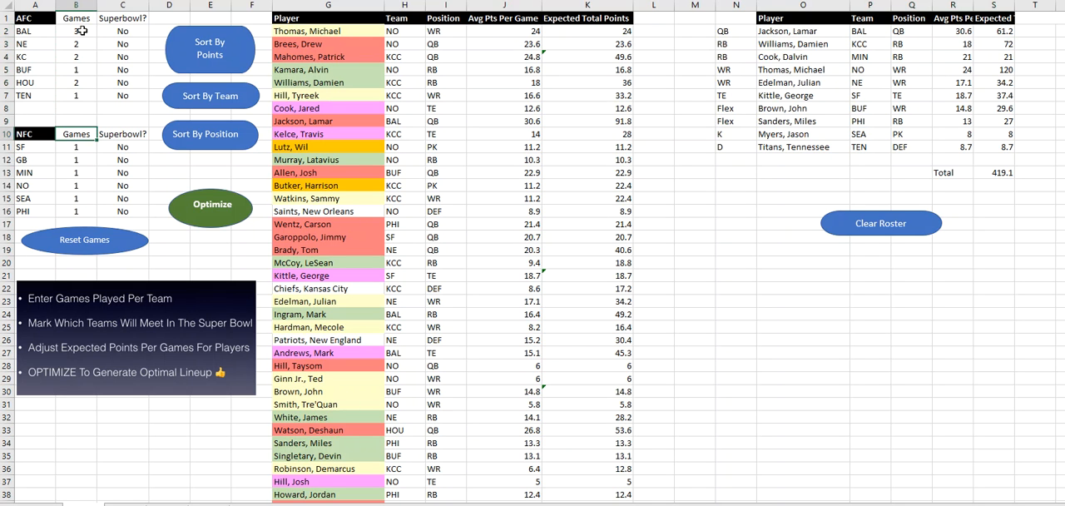
Step: Enter the NFC games played: SF 3, GB 2, NO 2 and SEA 2
key(Return)
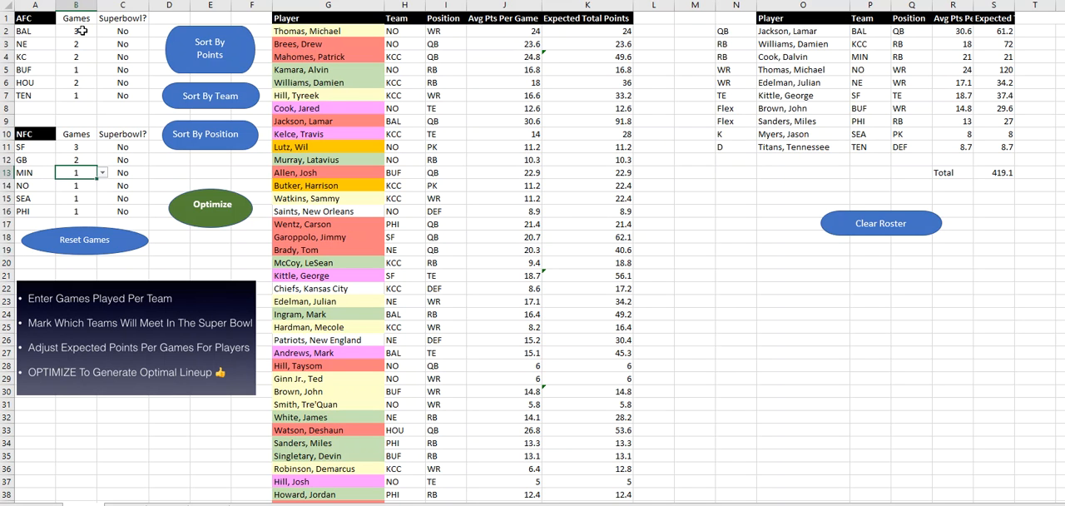
key(Down)
text(2)
key(Return)
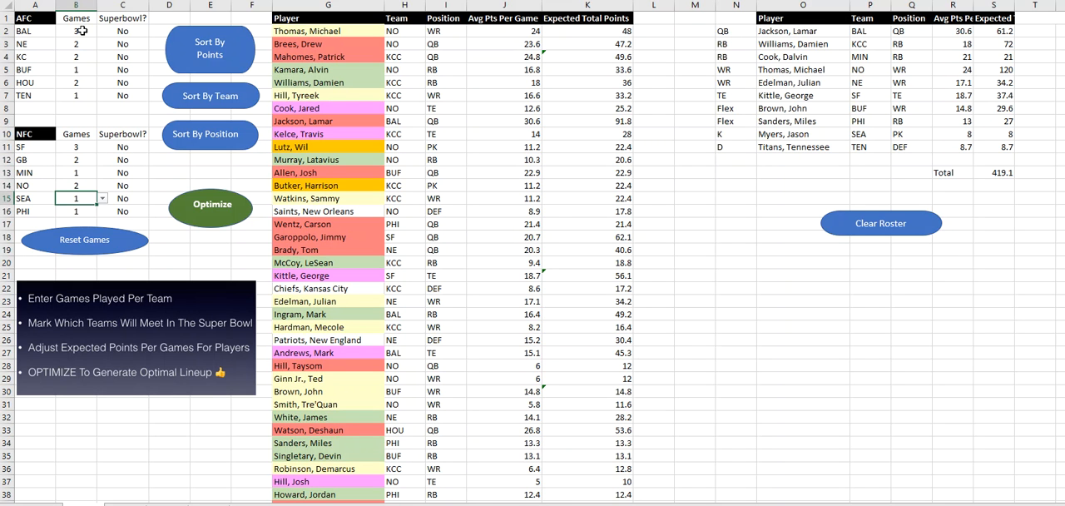
text(2)
key(Return)
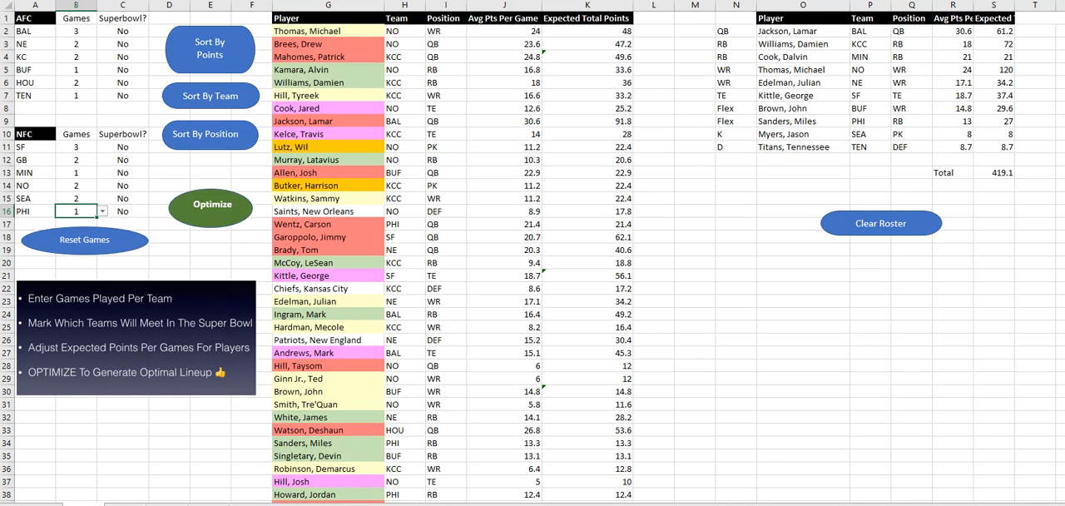
Step: Mark BAL and SF as the Super Bowl teams with Yes and optimize the lineup for this scenario
click(137, 29)
click(154, 31)
click(145, 43)
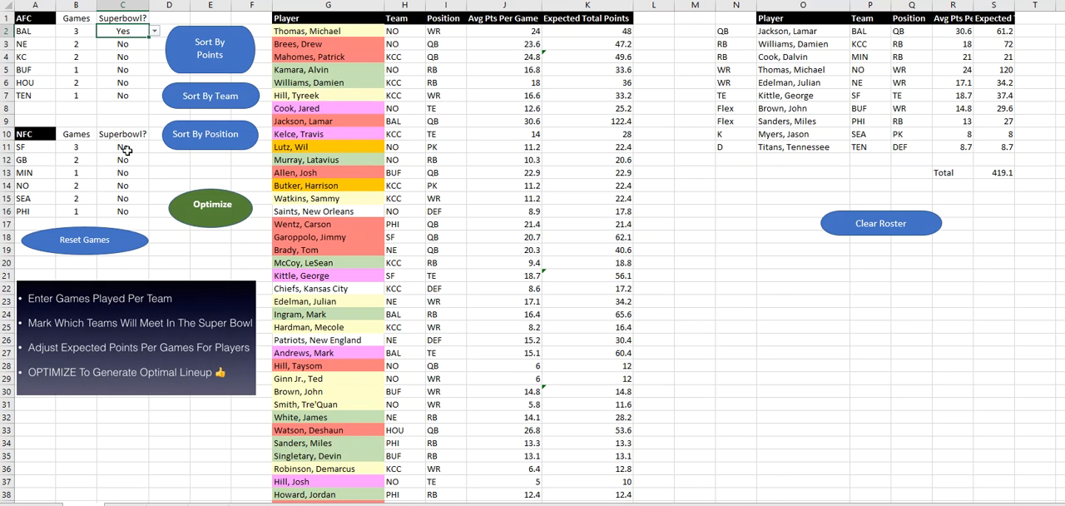
click(129, 148)
click(154, 147)
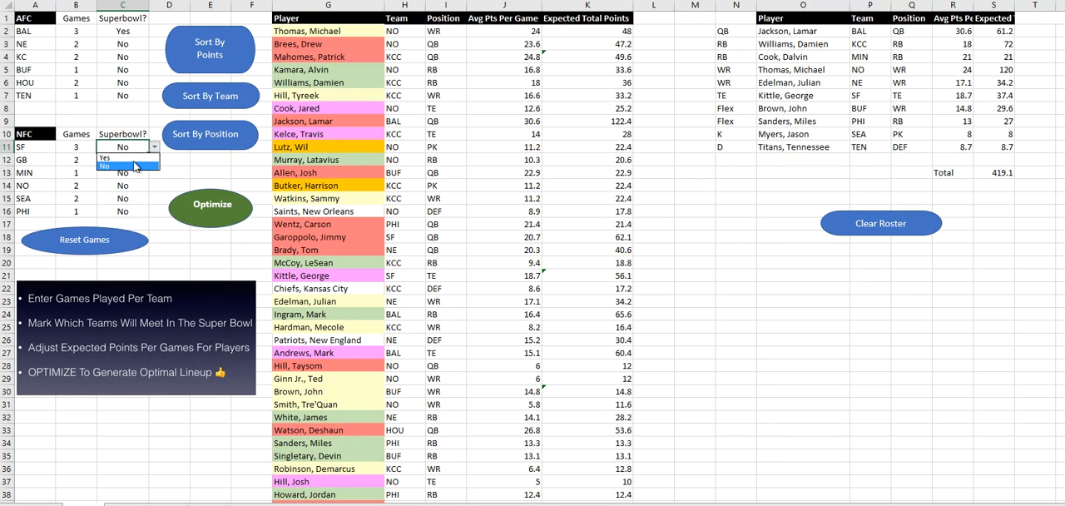
click(138, 158)
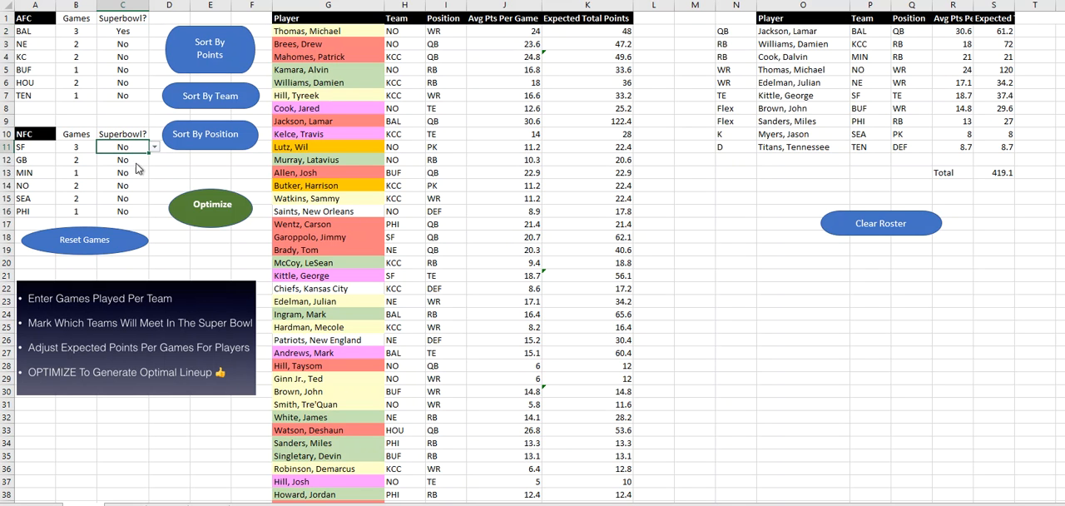
click(213, 214)
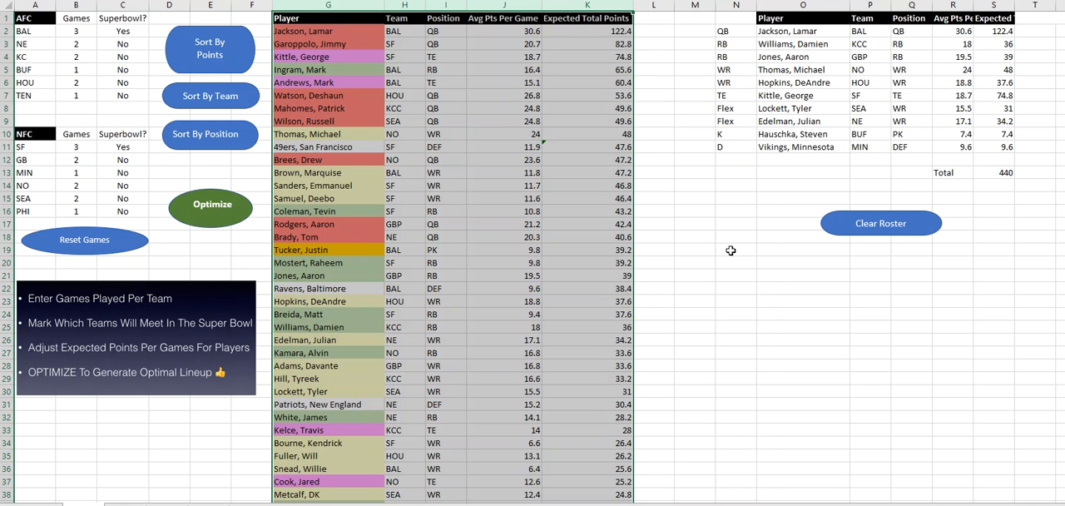
Step: Copy the optimized roster with its total (N2:S13) and paste it below, starting at cell N29
drag(736, 31, 988, 169)
key(ctrl+c)
click(729, 381)
key(ctrl+v)
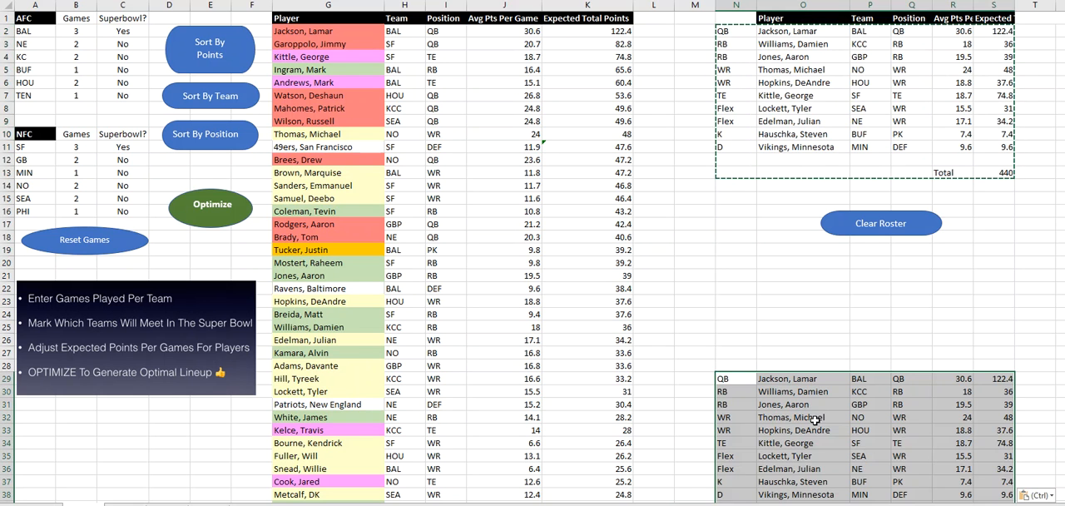
scroll(849, 324, down, 2)
scroll(888, 263, up, 2)
Step: Clear the original roster table above the pasted copy and check both areas
click(895, 232)
scroll(922, 333, down, 3)
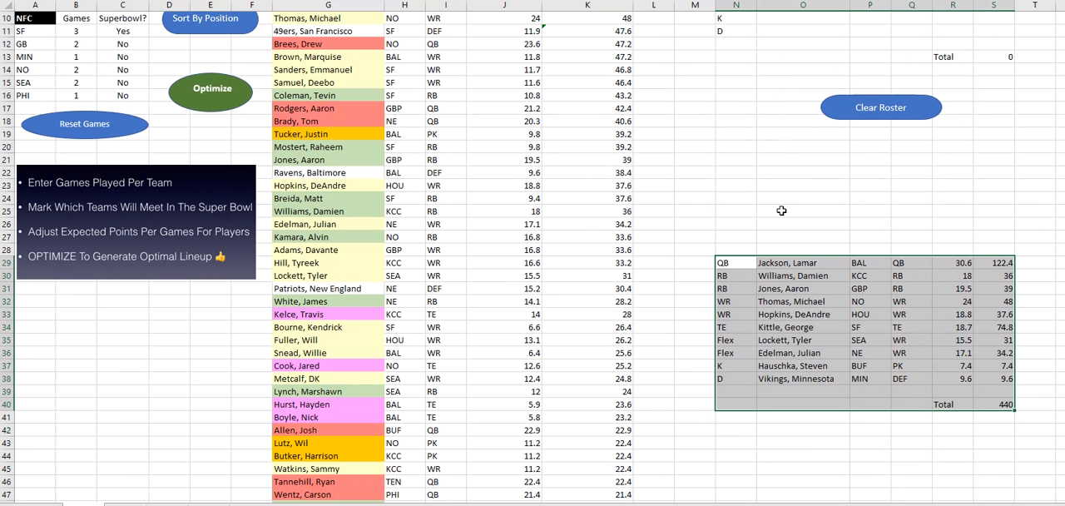
scroll(781, 210, up, 3)
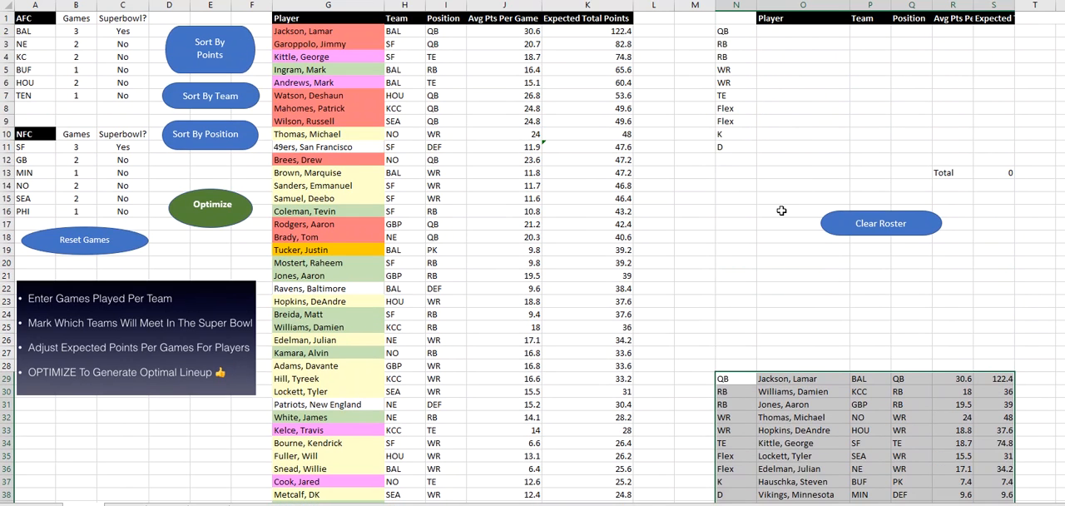